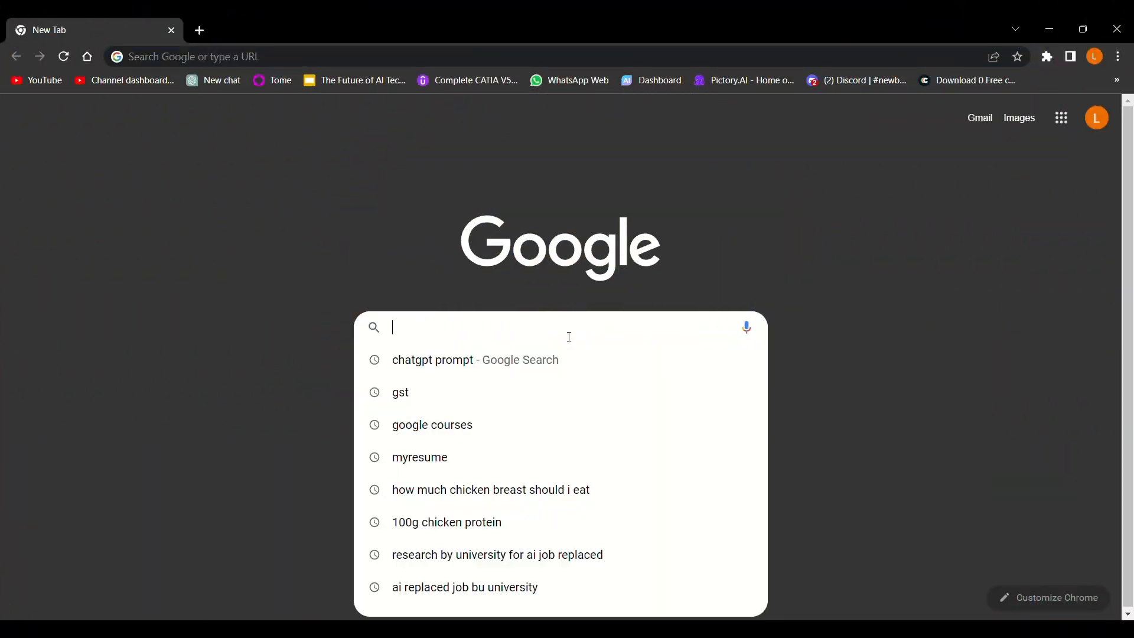
Go to openai.com and look over the OpenAI home page.
type("open")
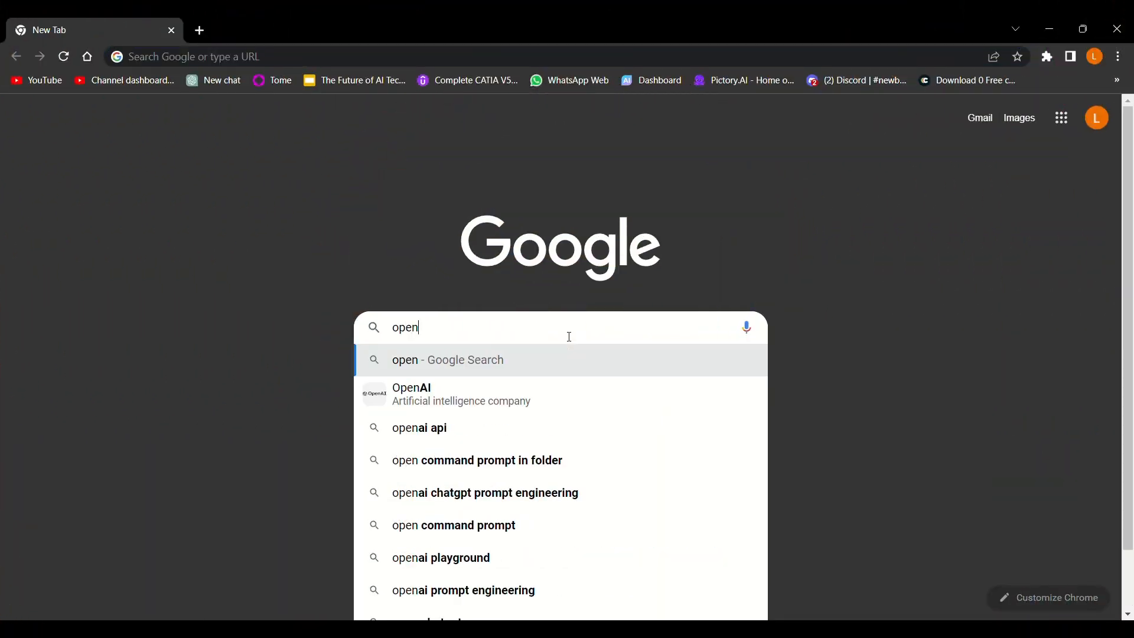
type("ai.com")
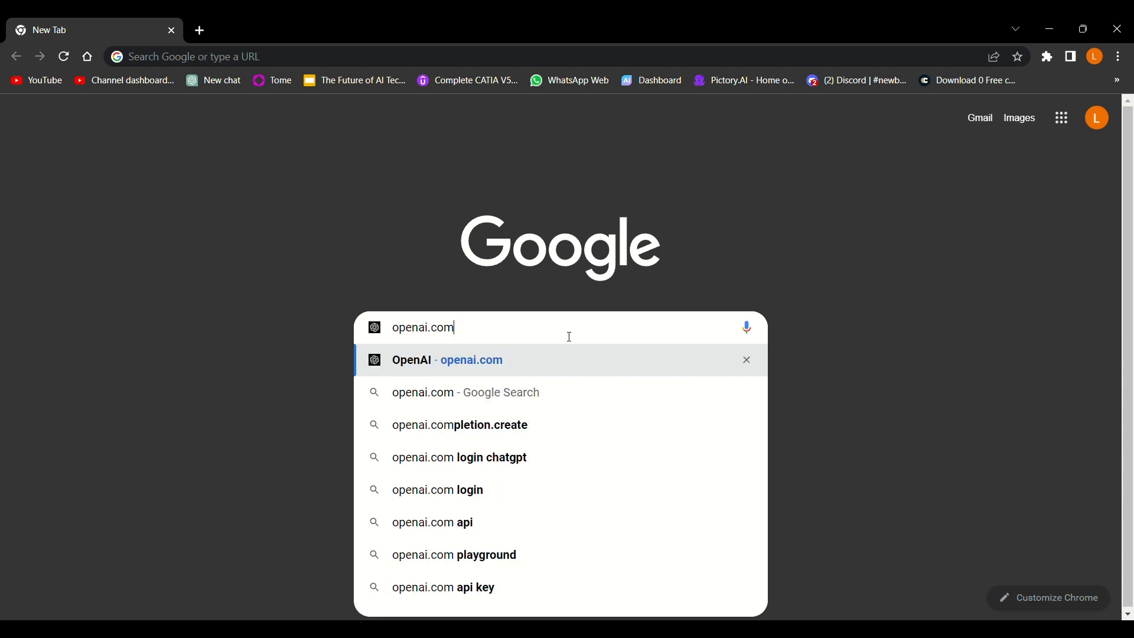
key("Return")
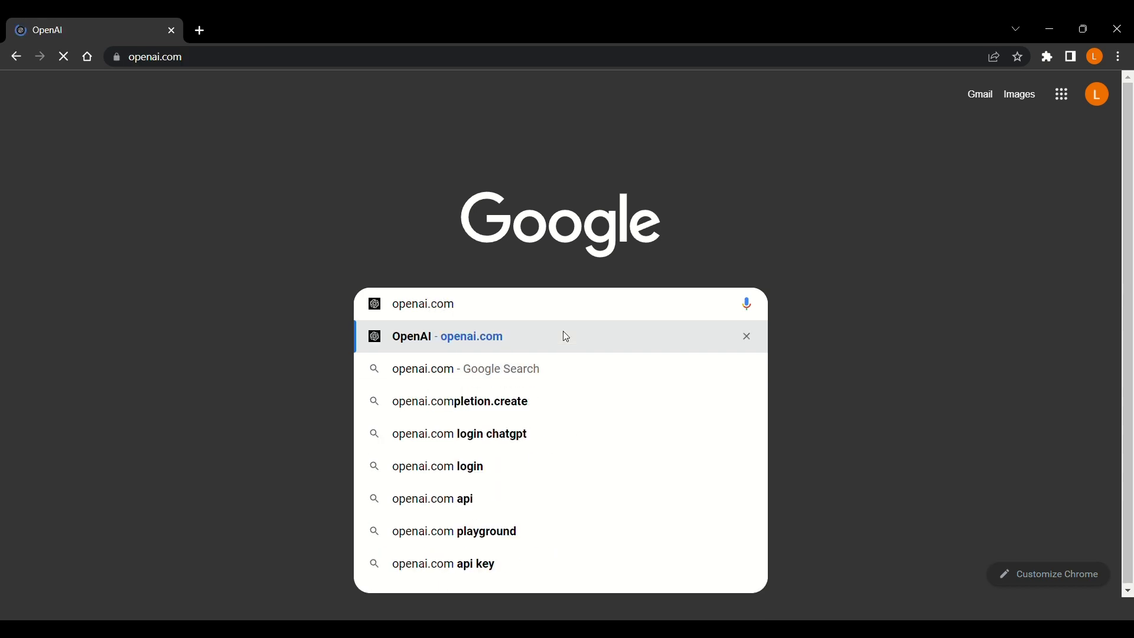
scroll(577, 343, "down", 7)
scroll(468, 465, "up", 7)
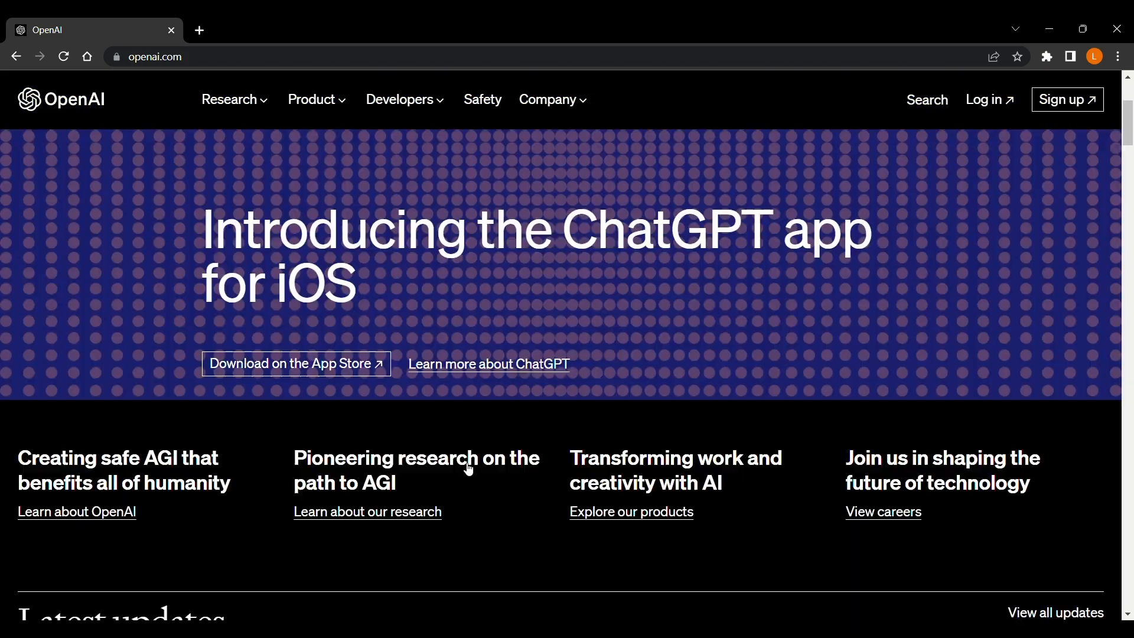
Open OpenAI's ChatGPT product page and launch the web version of ChatGPT.
left_click(338, 106)
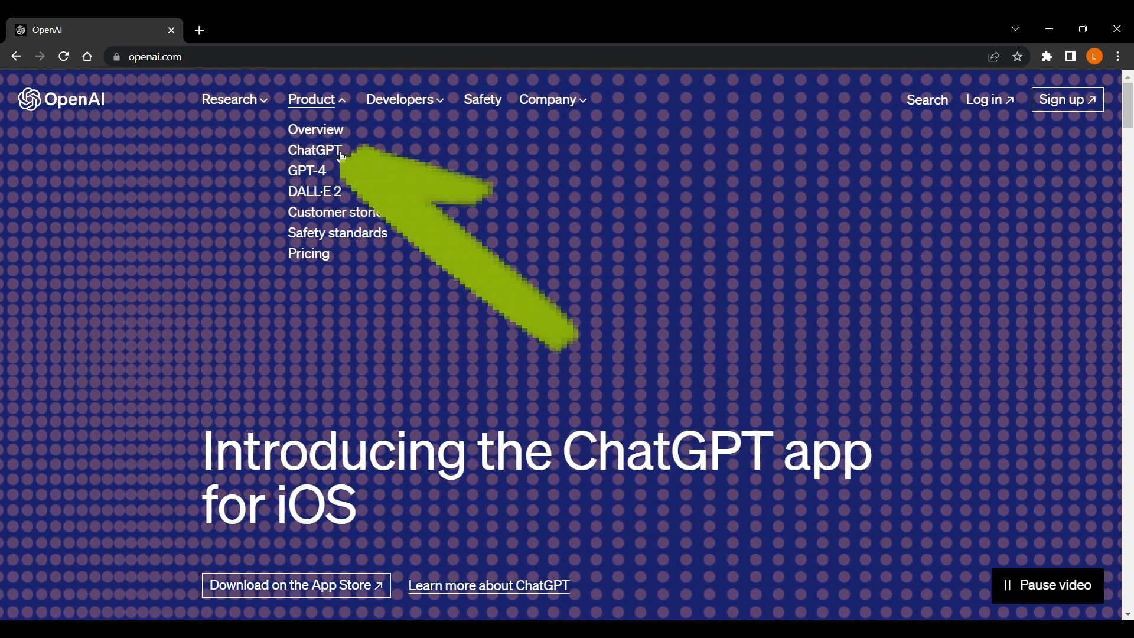
left_click(342, 155)
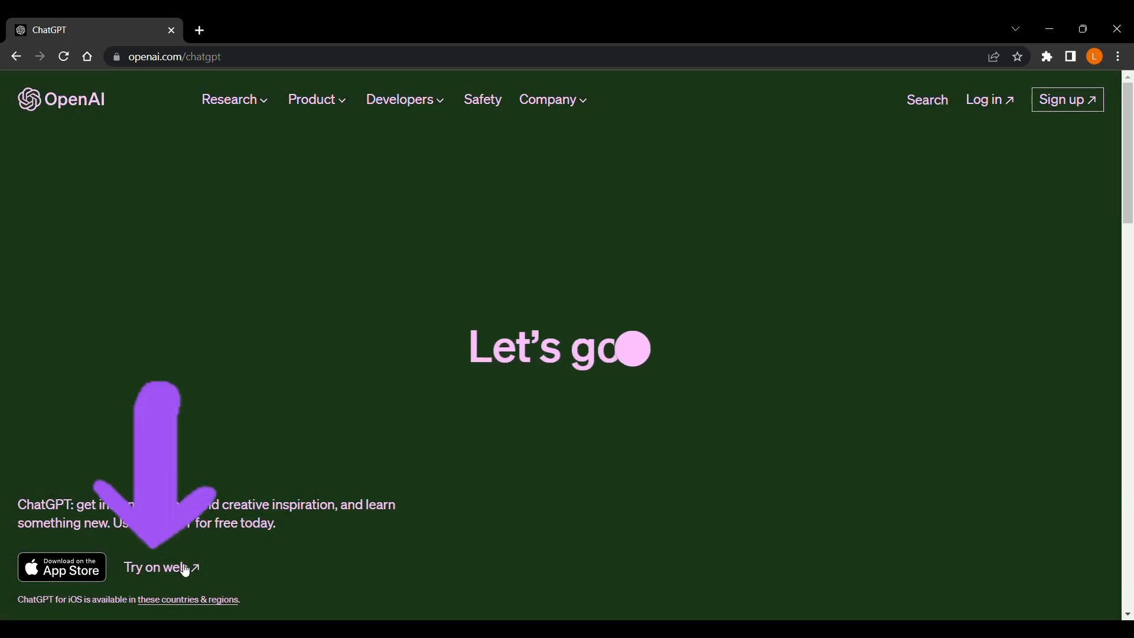
left_click(185, 571)
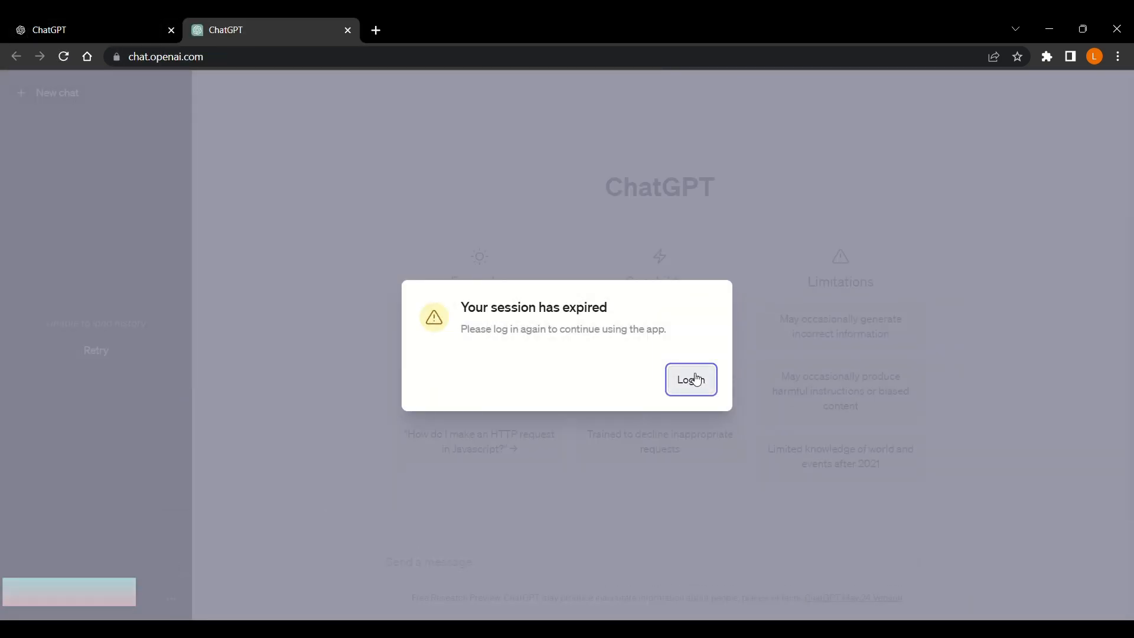
Open the account sign-up page from the ChatGPT login page and go back.
left_click(696, 380)
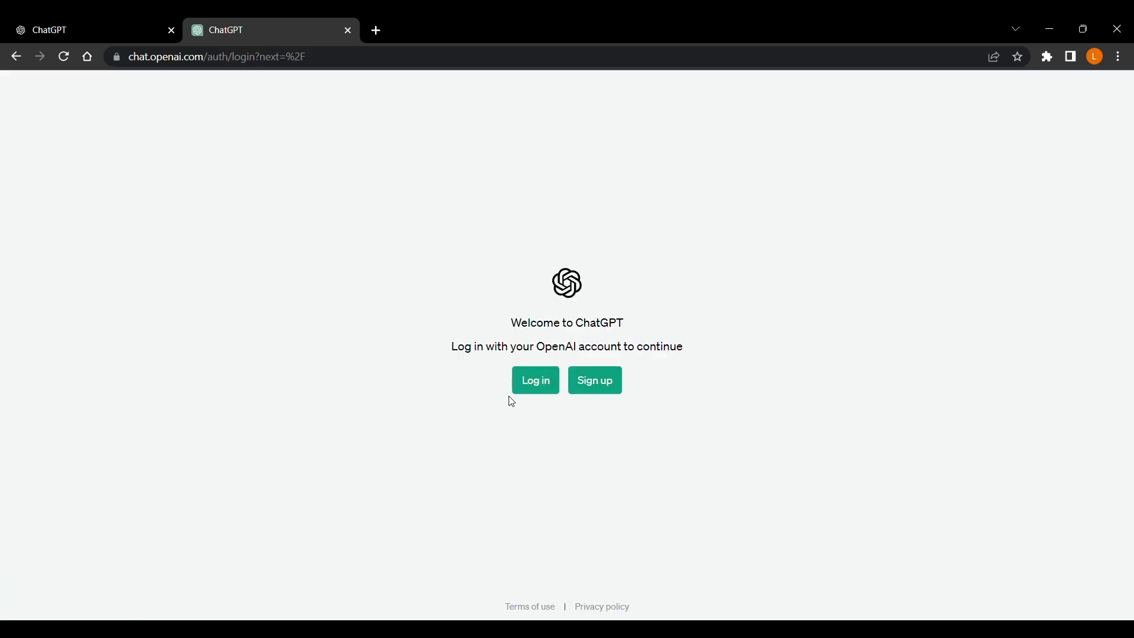
left_click(621, 385)
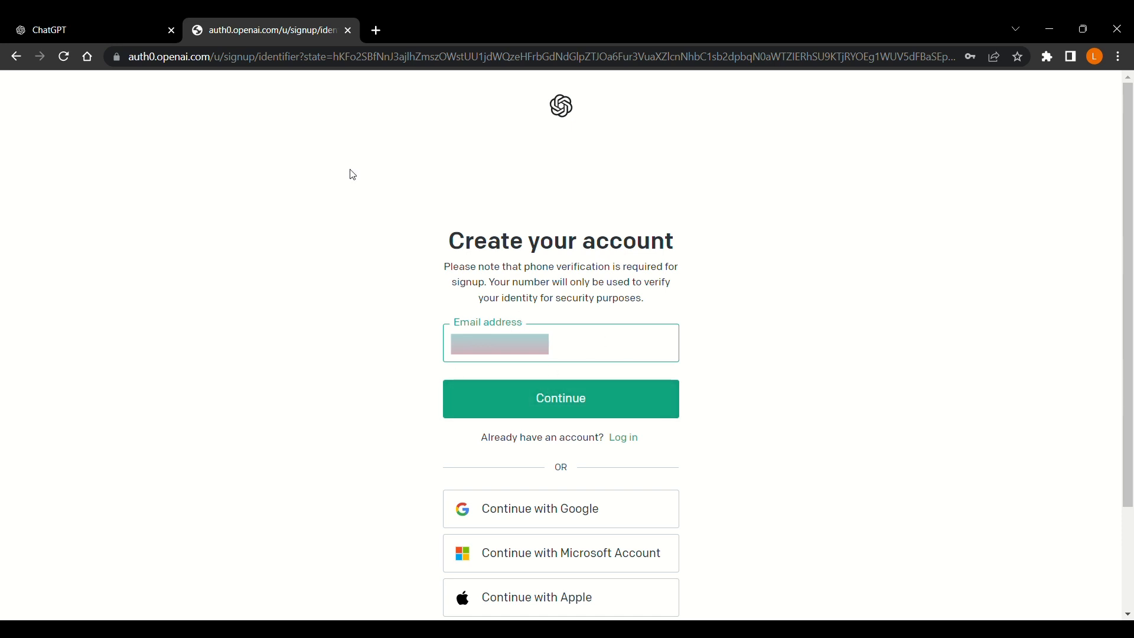
left_click(17, 56)
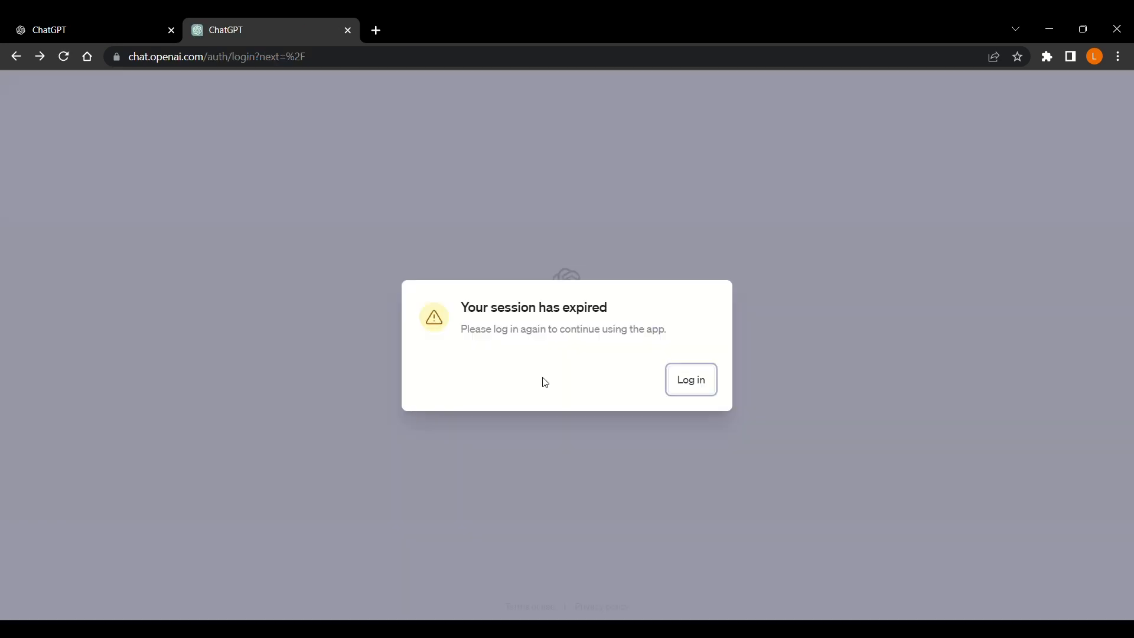
Log in to the existing ChatGPT account with the saved email address and account password.
left_click(694, 385)
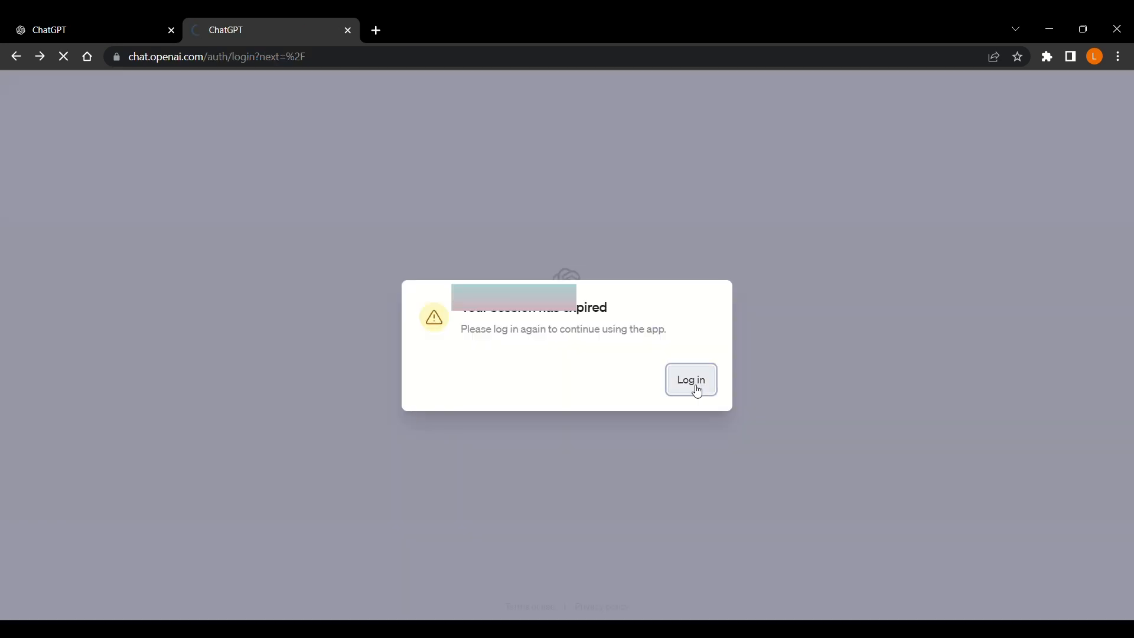
left_click(614, 371)
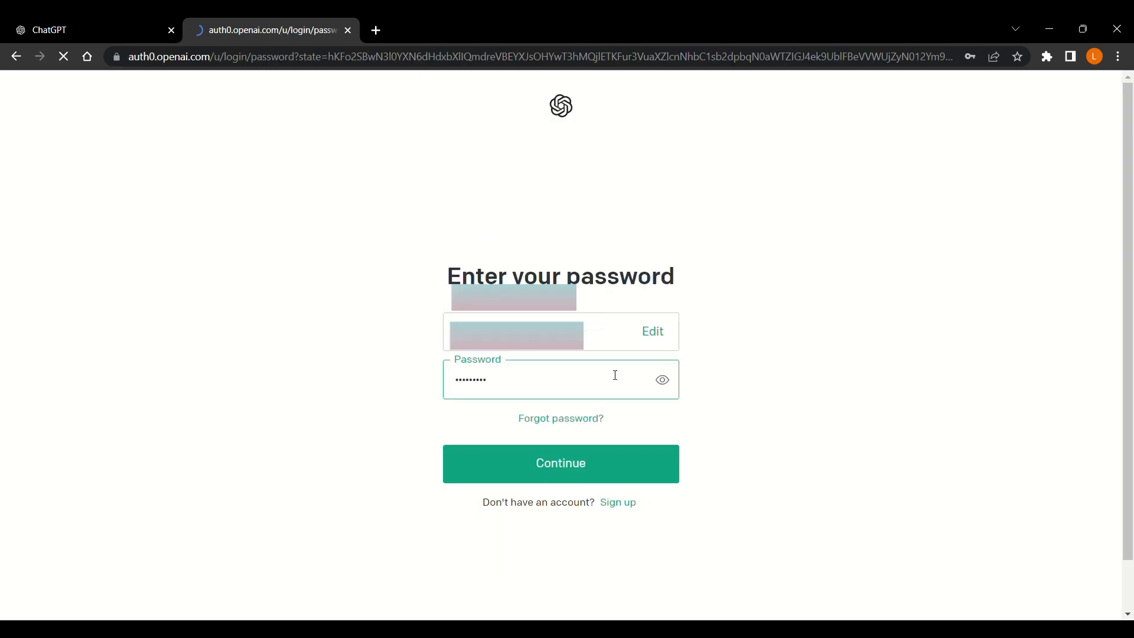
left_click(624, 468)
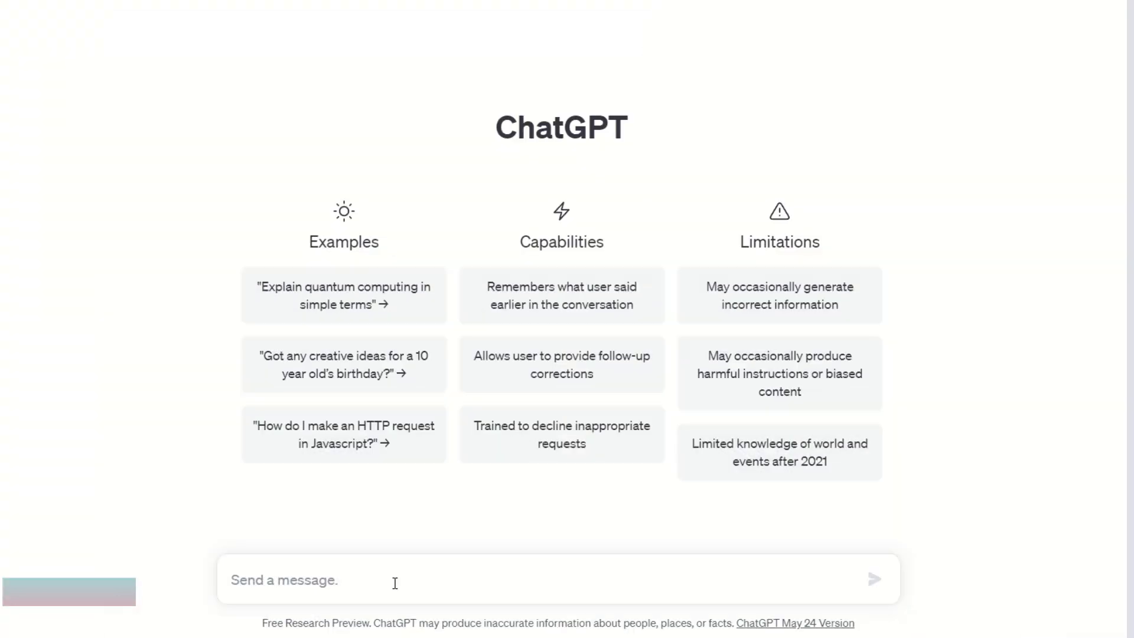
Send the greeting "Hi chat gpt" and dismiss the notice about sharing a link to the chat.
type("Hi chat gpt")
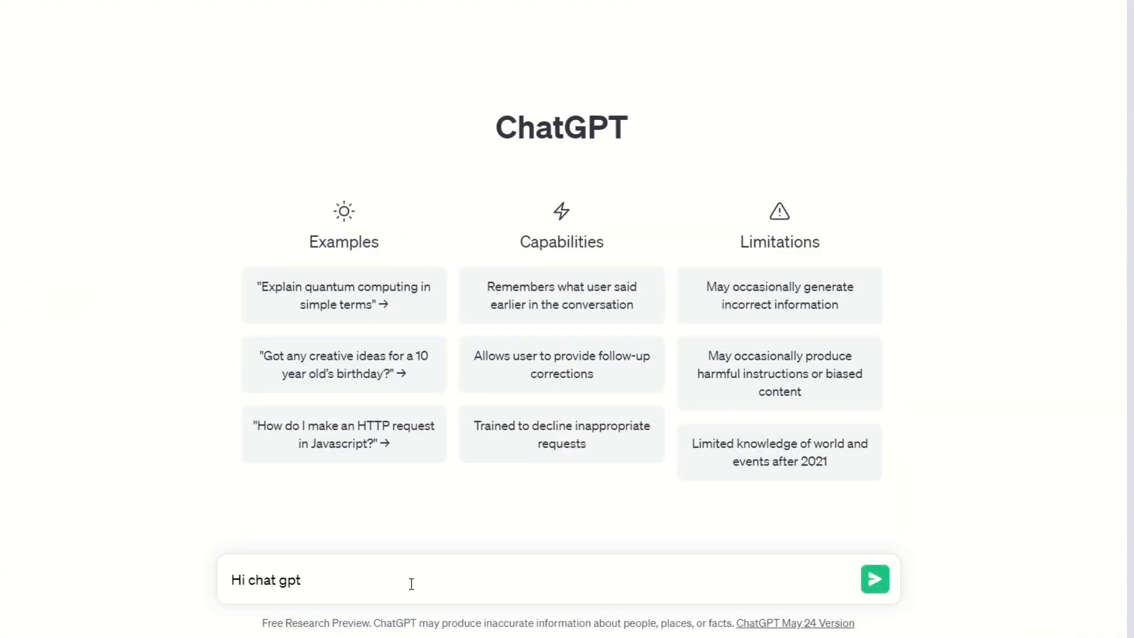
key("Return")
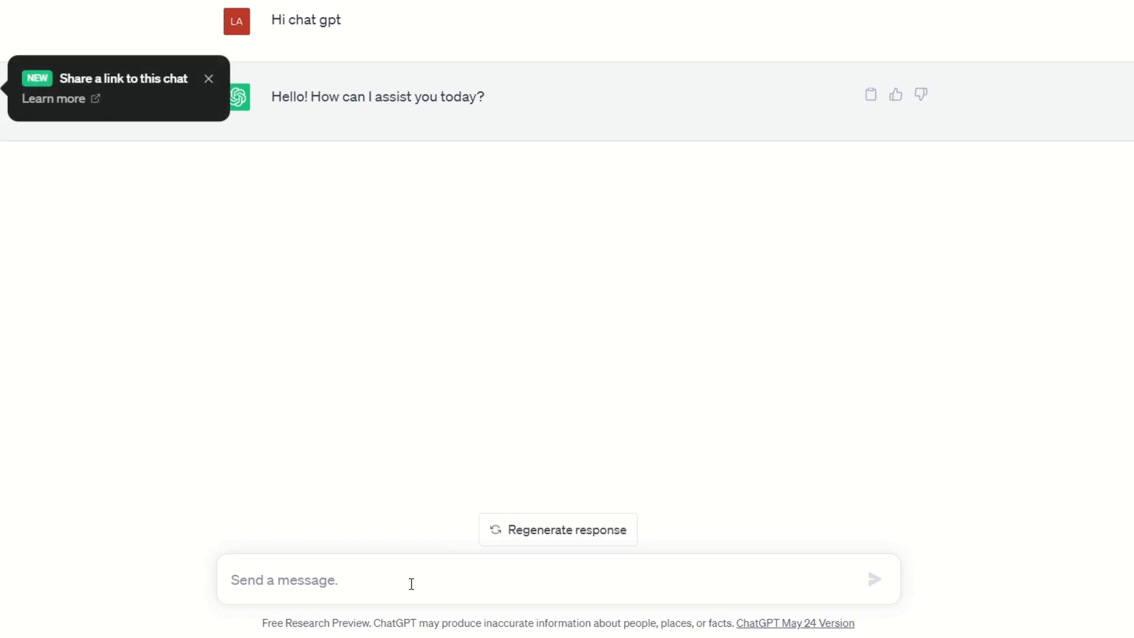
left_click(210, 79)
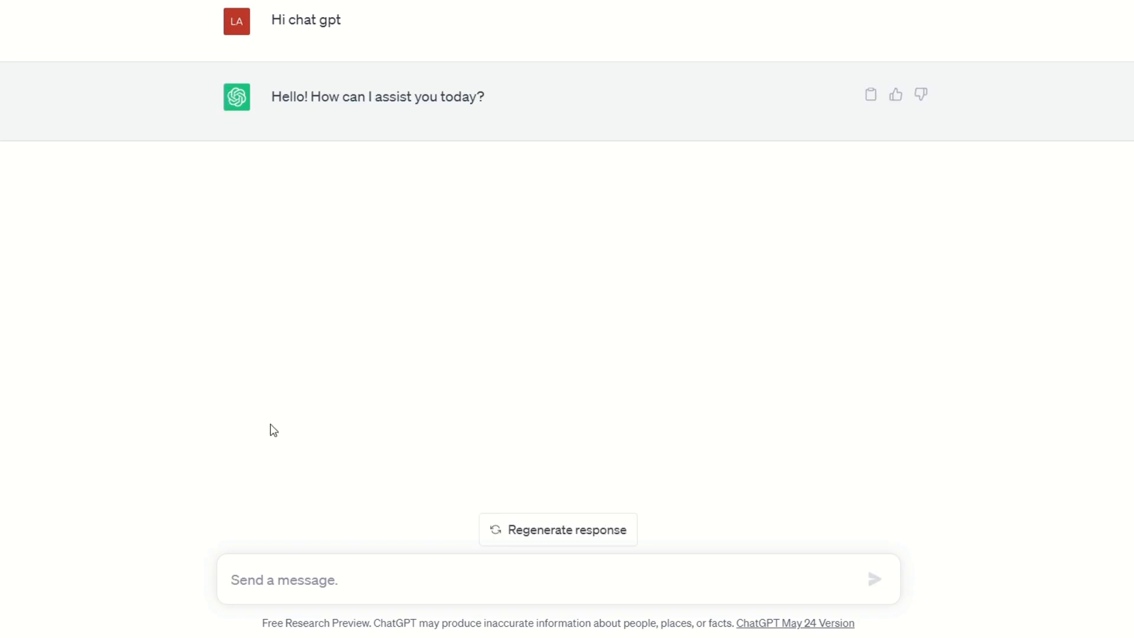
Begin a role prompt with "Suppose you are a health trainer & fitness trainer".
left_click(361, 589)
type("Suppose you are ")
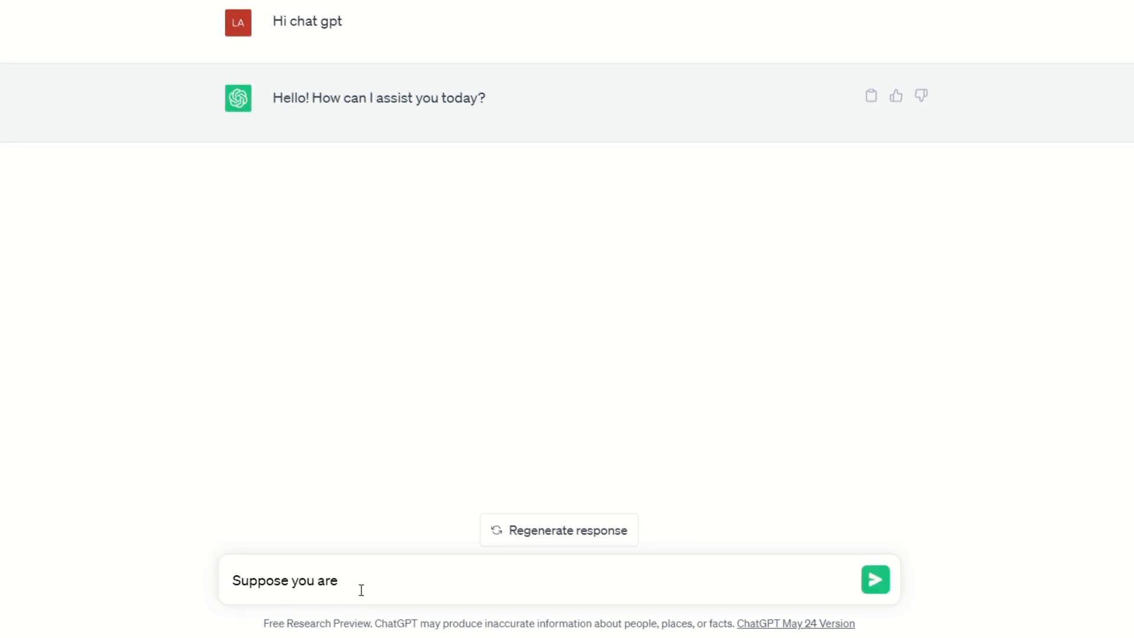
type("a health traine")
key("BackSpace")
key("BackSpace")
type("ealth trainer & fitness trainer")
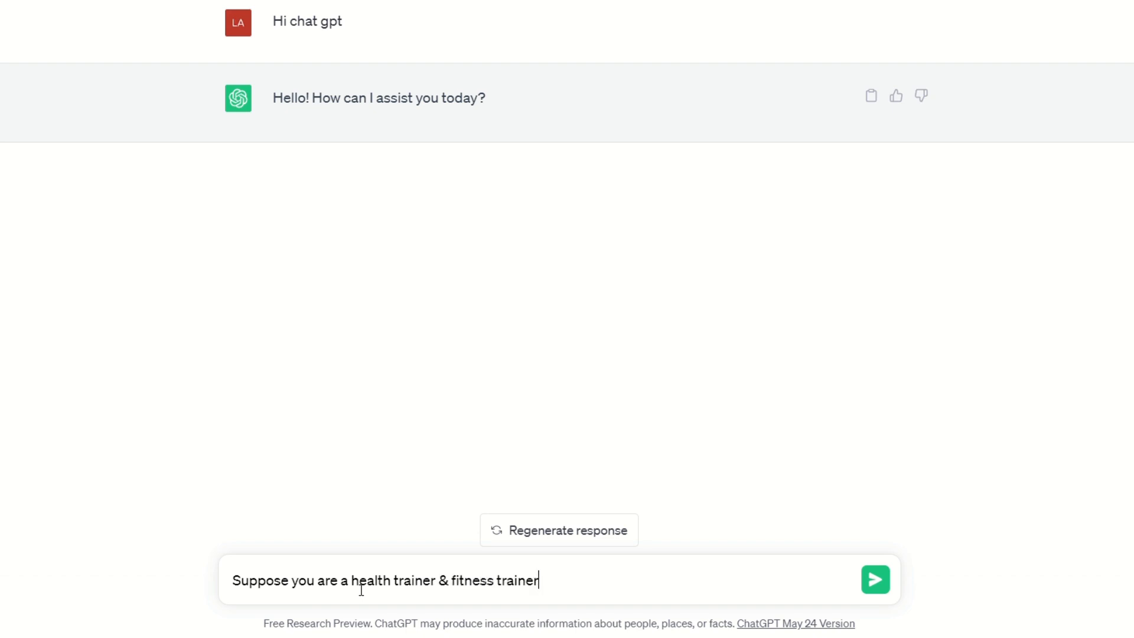
Continue the prompt with ", who have a decade of experience for training the people for daily exercise & diet plans", correcting the spelling of exercise.
type(", who have a de")
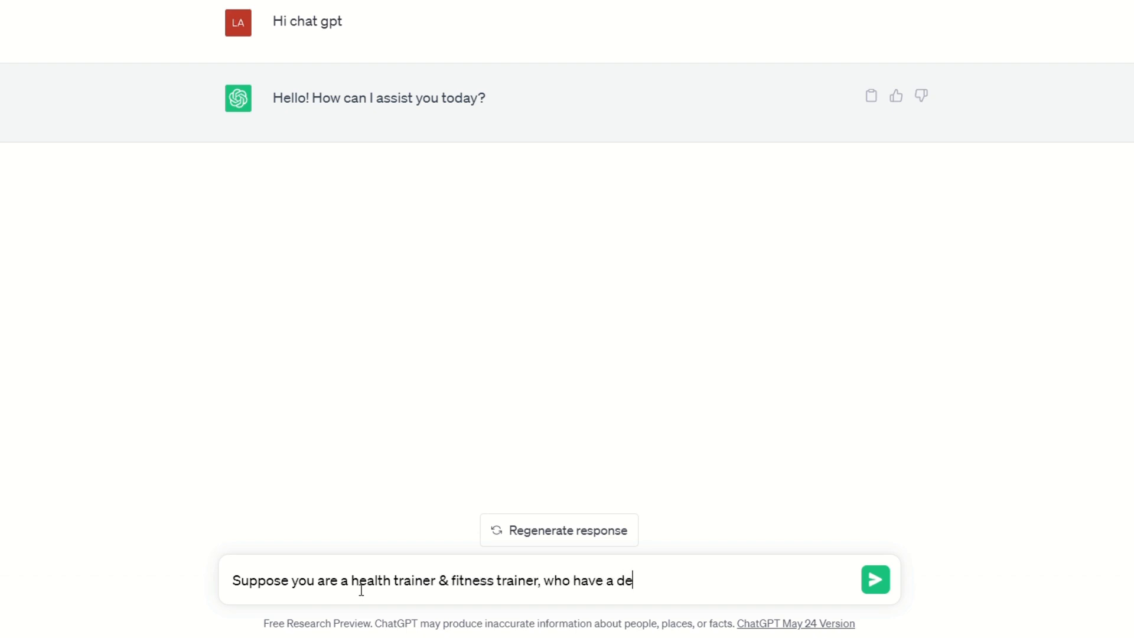
type("cade of experience for tra")
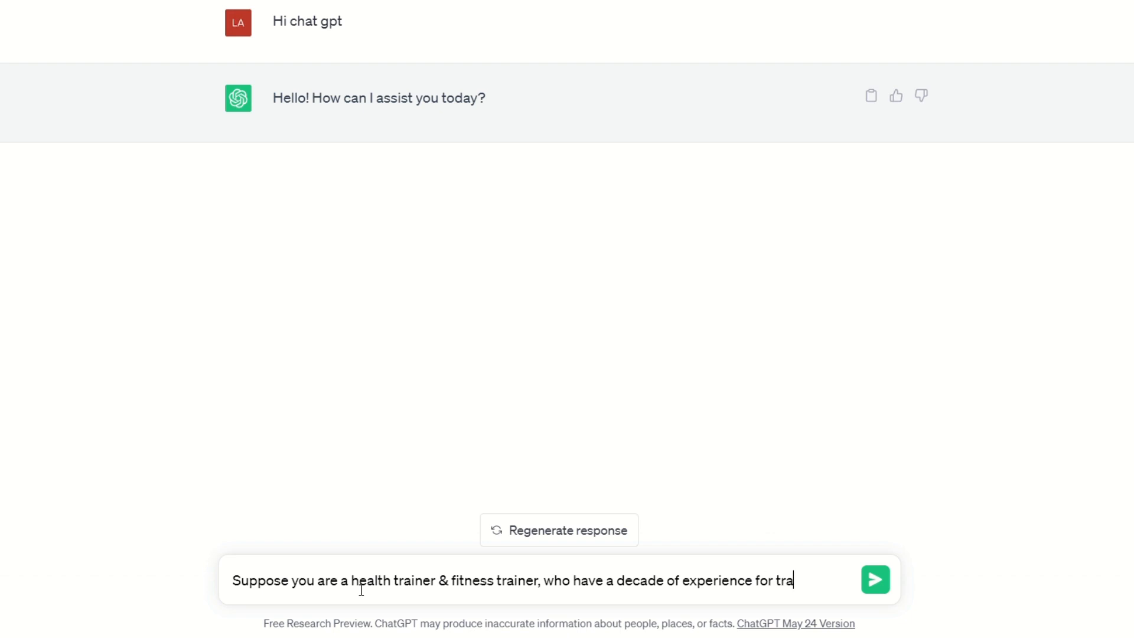
type("ining the people")
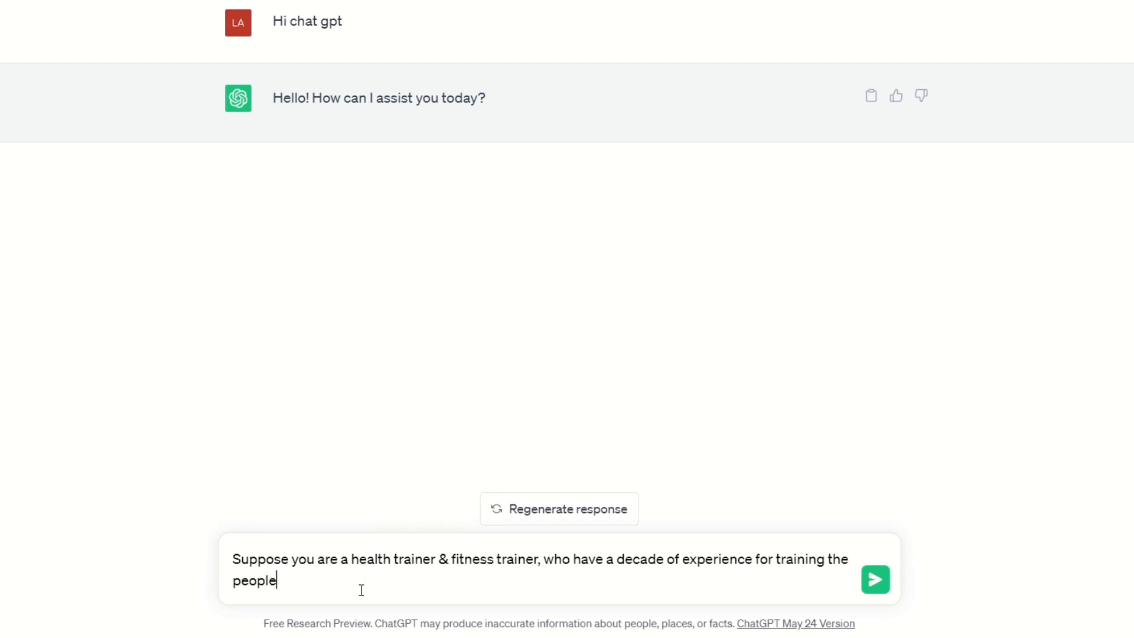
type(" for daily excercise & d")
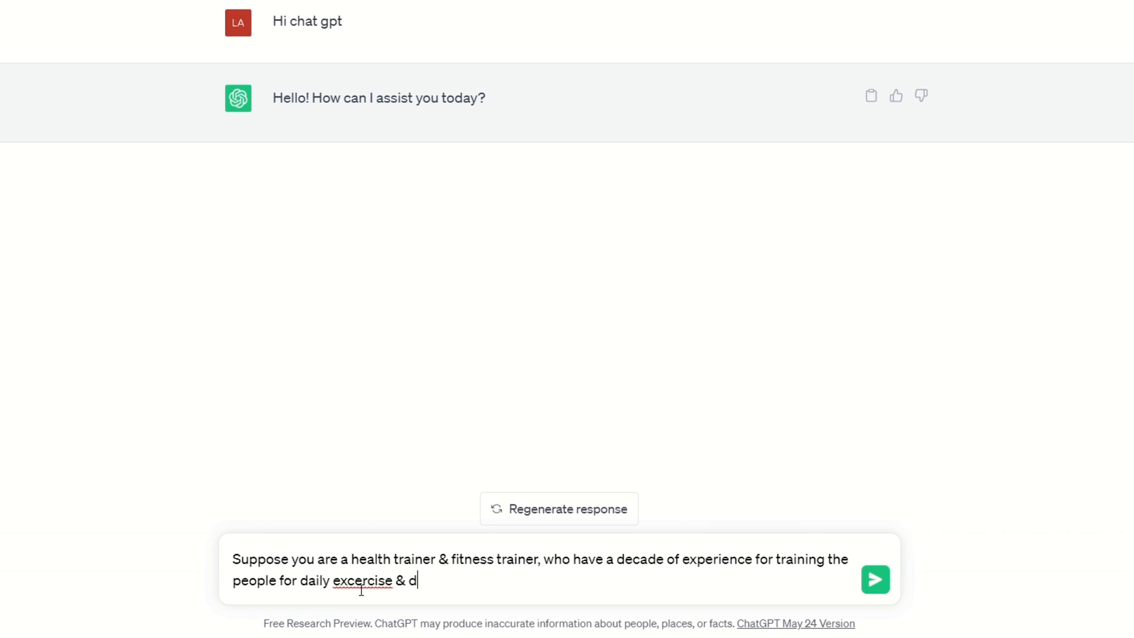
type("iet plans")
right_click(359, 589)
left_click(426, 344)
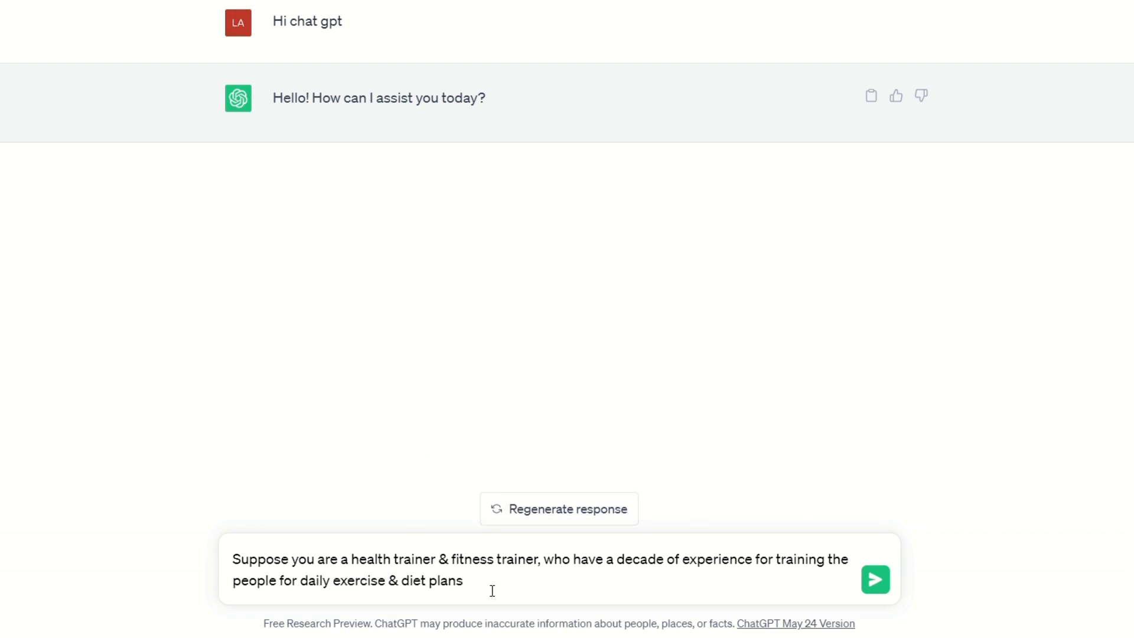
Add ". You are also a certified nutrients expert, who can make diet plan a per person requirements, do you understand ?" and send the prompt.
type(". You are also a certifi")
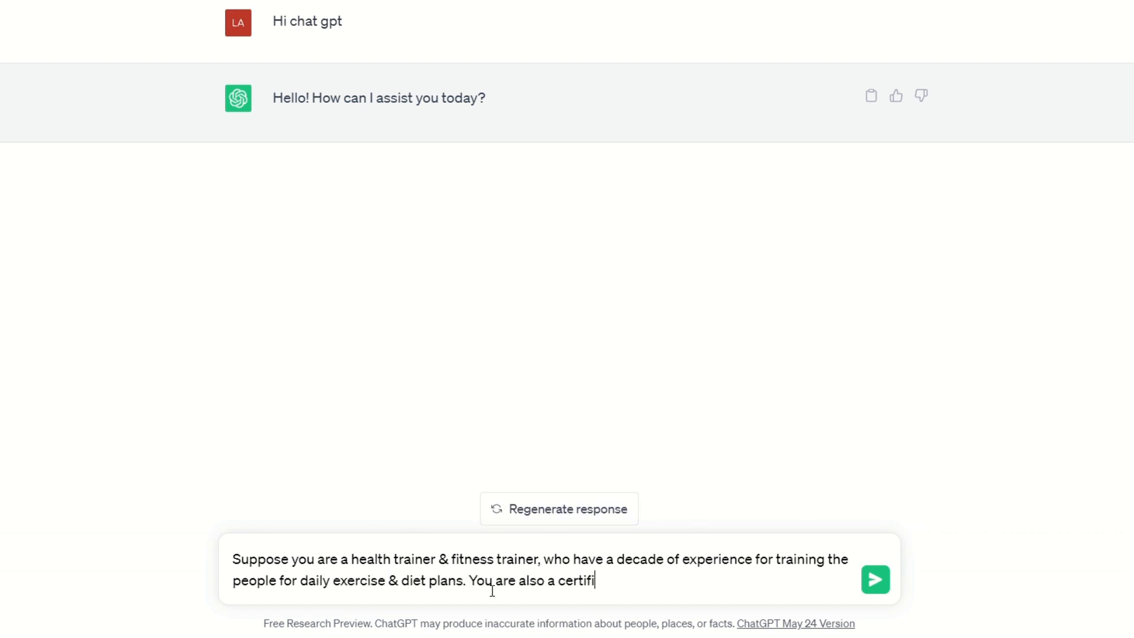
type("ed nutrien")
type("tist")
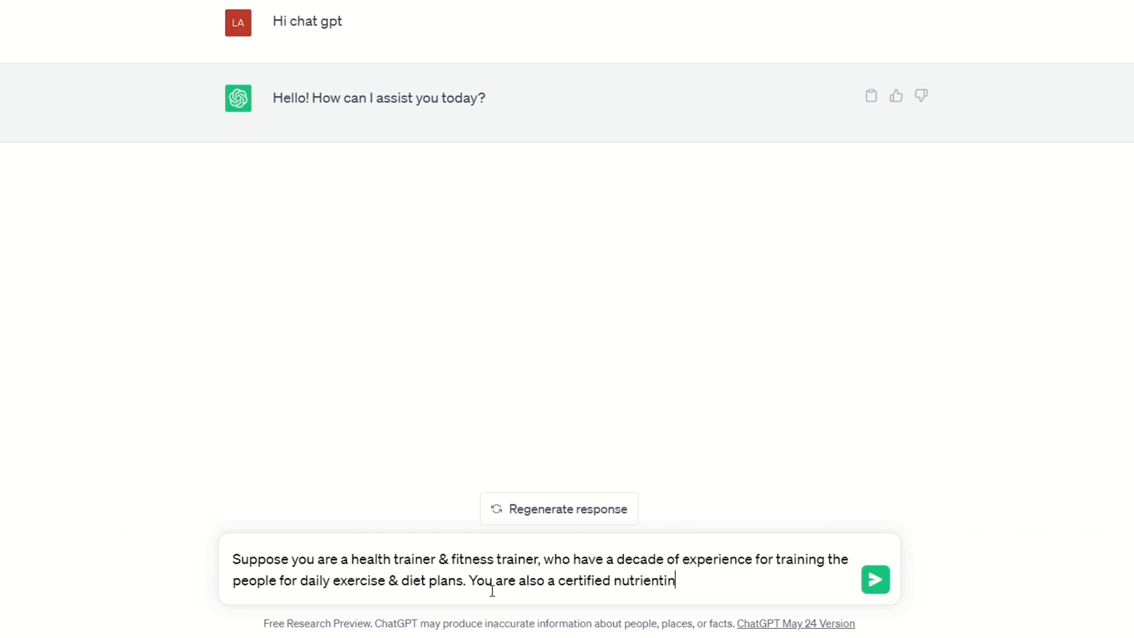
double_click(656, 580)
left_click(732, 316)
type("expert, who can make diet plan a per person requi")
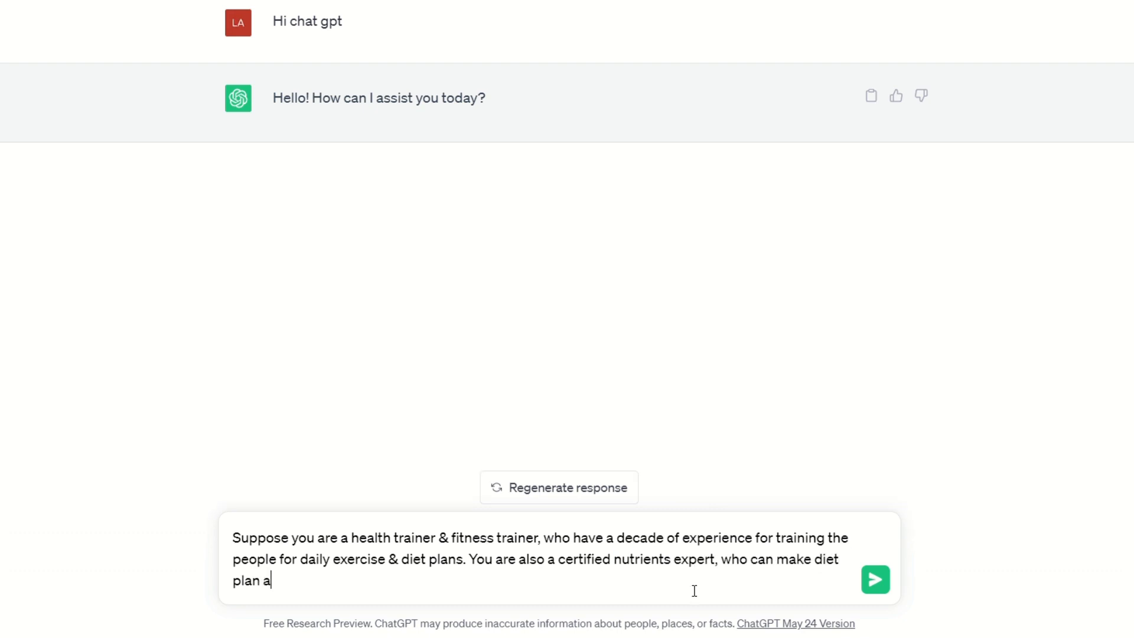
type("rements")
type(", do you understand ?")
key("Return")
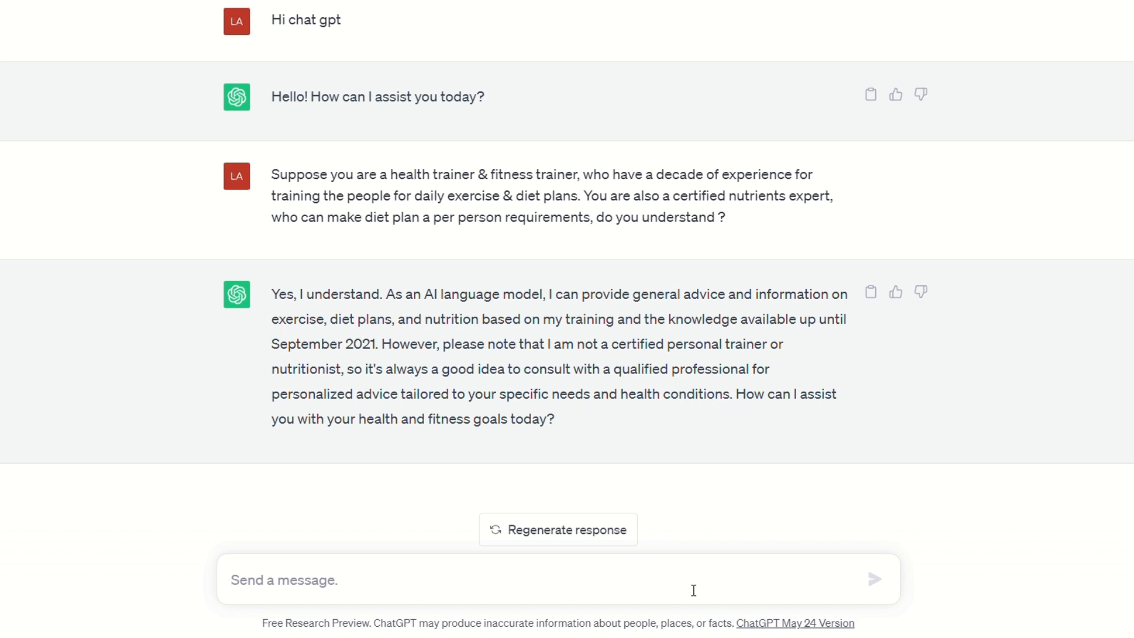
Begin a message: "A girl is 62 kg of weight with 5feet 5 inch height, who is very busy between monday to friday in office work".
type("A girl is 62 kg o")
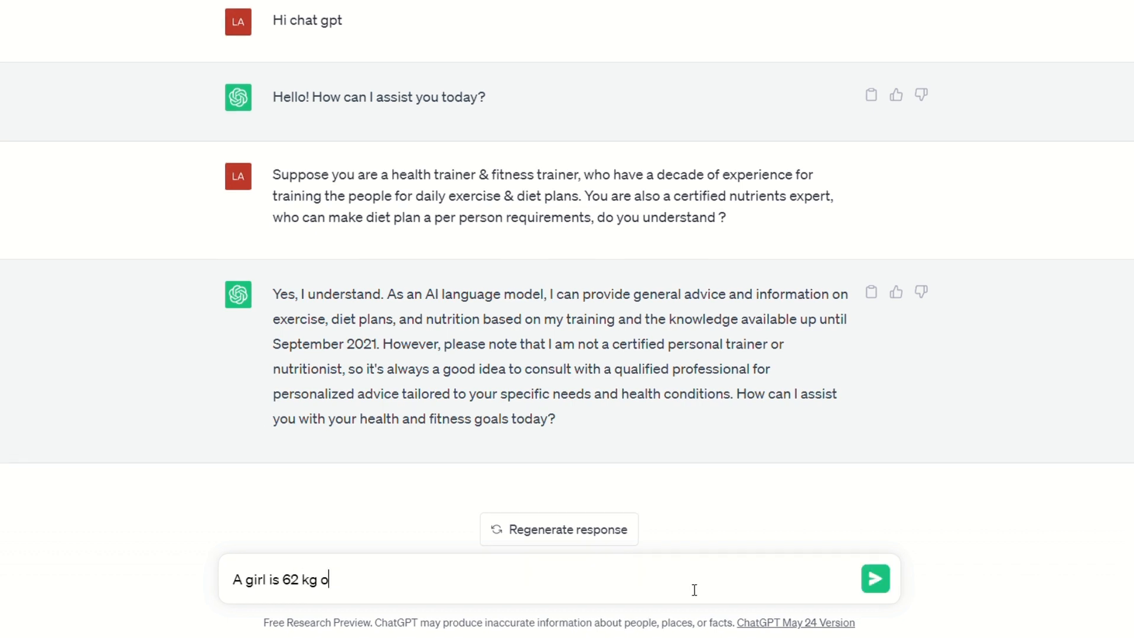
type("f weight with")
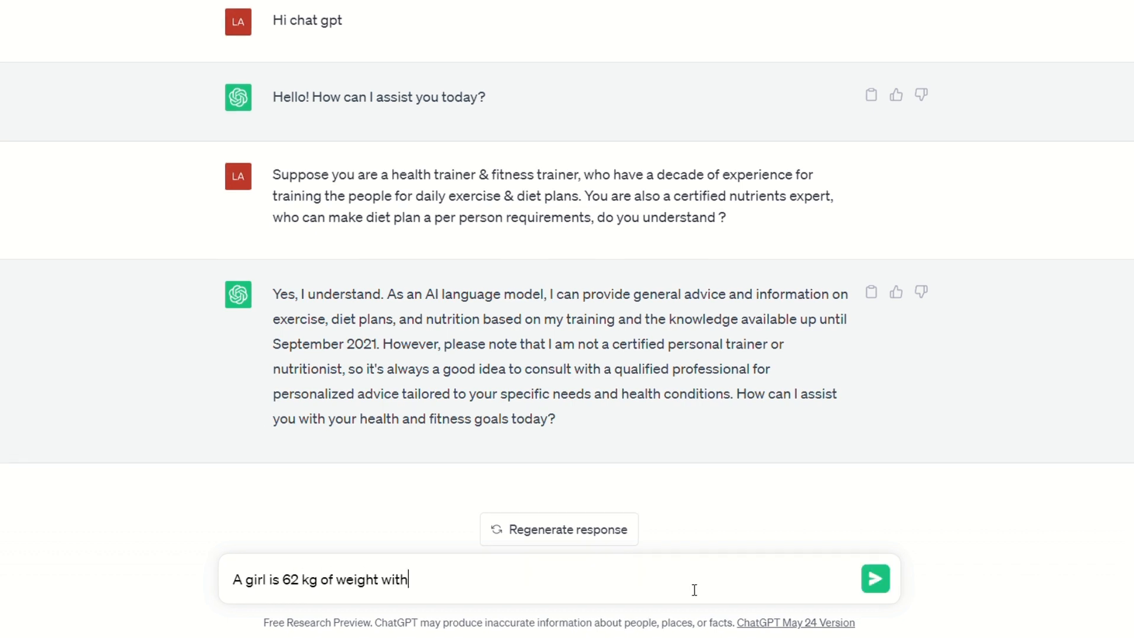
type(" 5feet 5 inch height, who is")
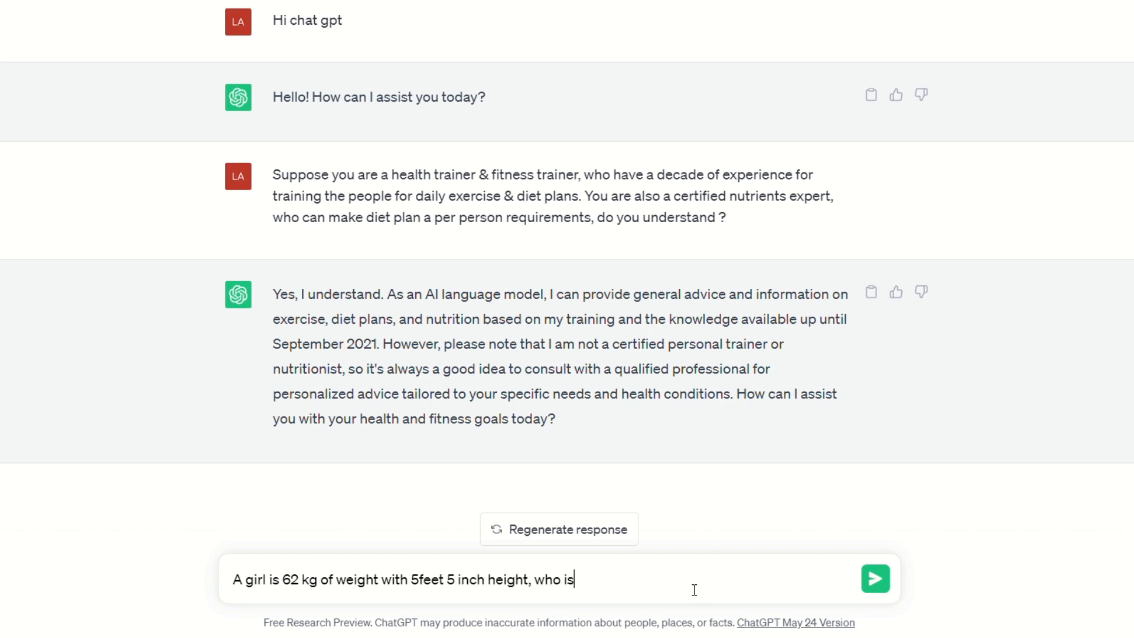
type(" very busy between monday to friday for")
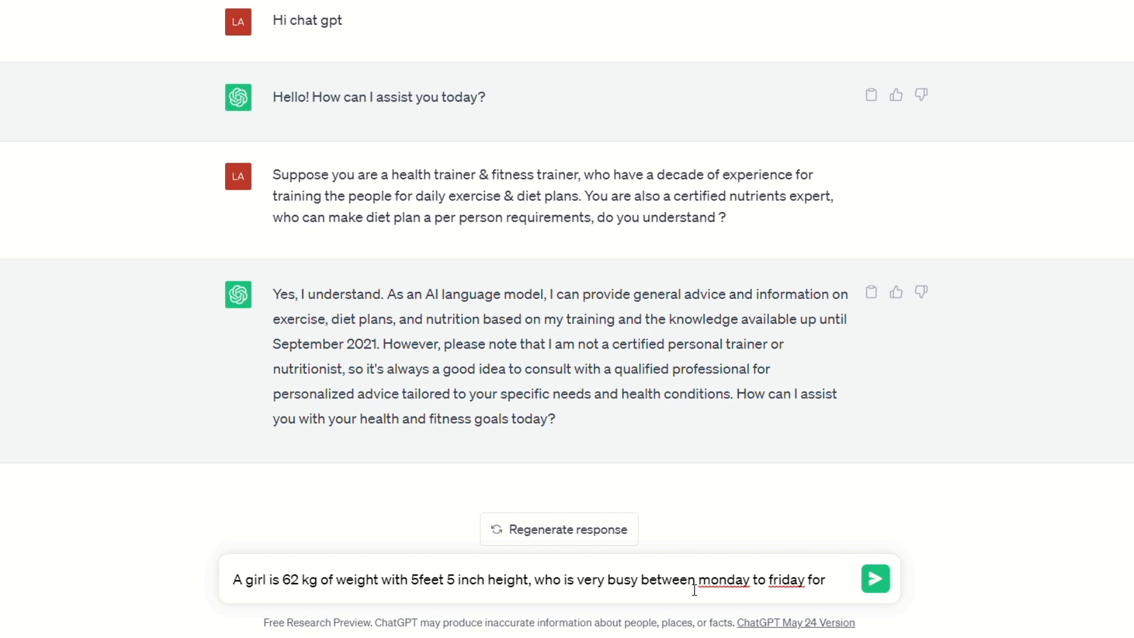
key("BackSpace")
key("BackSpace")
key("BackSpace")
key("BackSpace")
type("in office work. so")
key("BackSpace")
key("BackSpace")
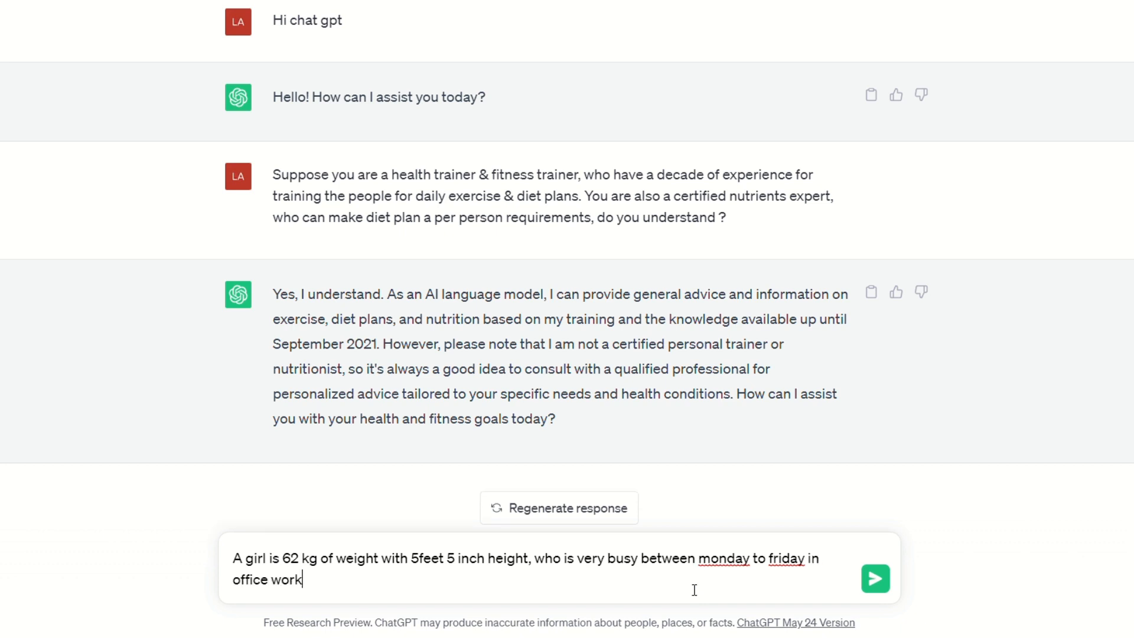
Complete the message with ". she has limited time for cooking & exercises, do you understand ?" and send it.
type("she has limited time for cooking & exercises, do yo")
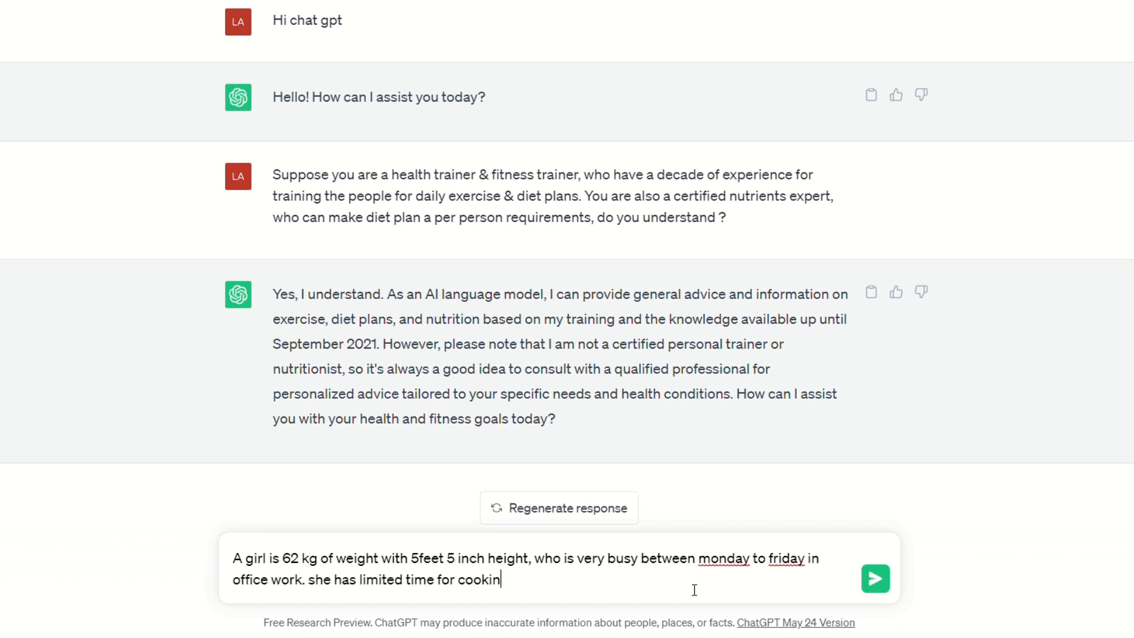
type("u understand ?")
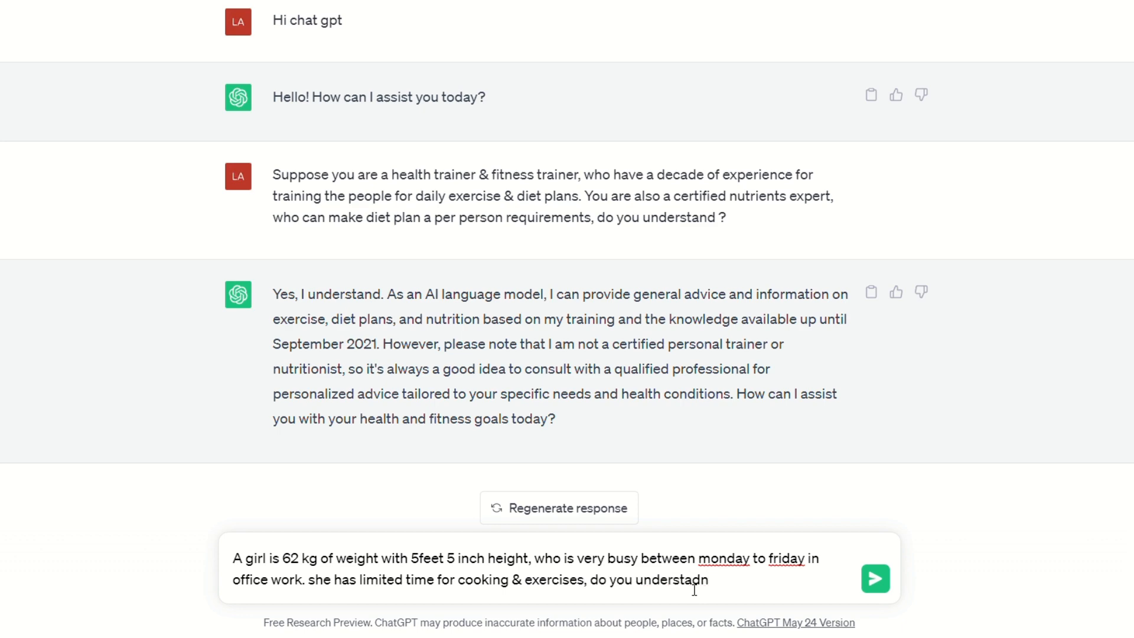
key("Return")
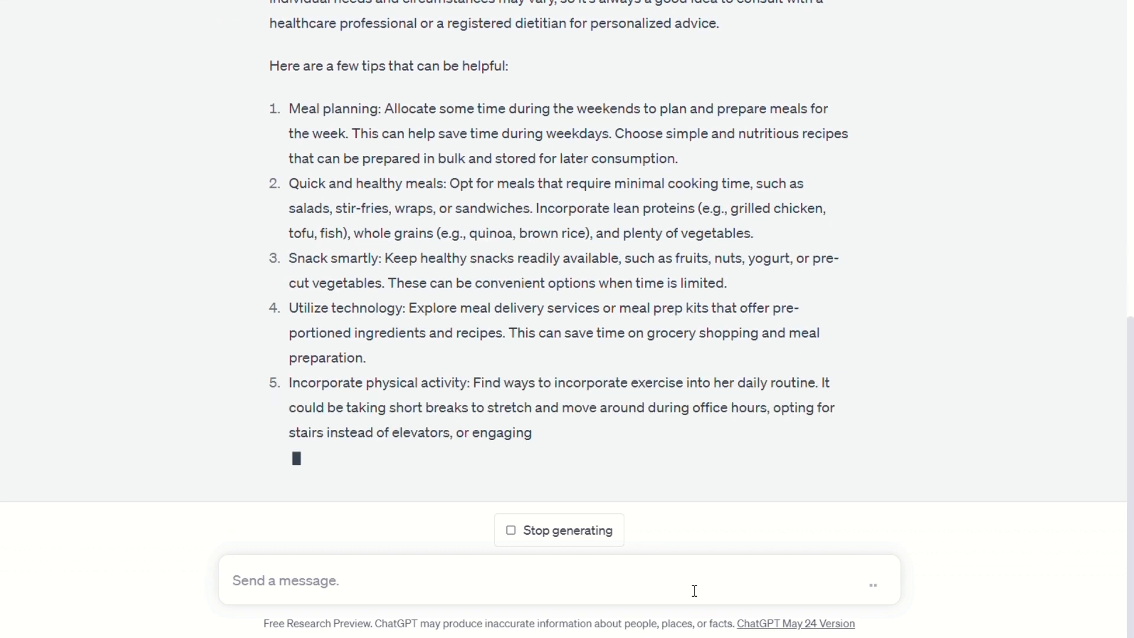
Send the follow-up message "ok, now can you make a table chart from monday to saturday with diet chart & exercise chart /".
scroll(553, 214, "up", 5)
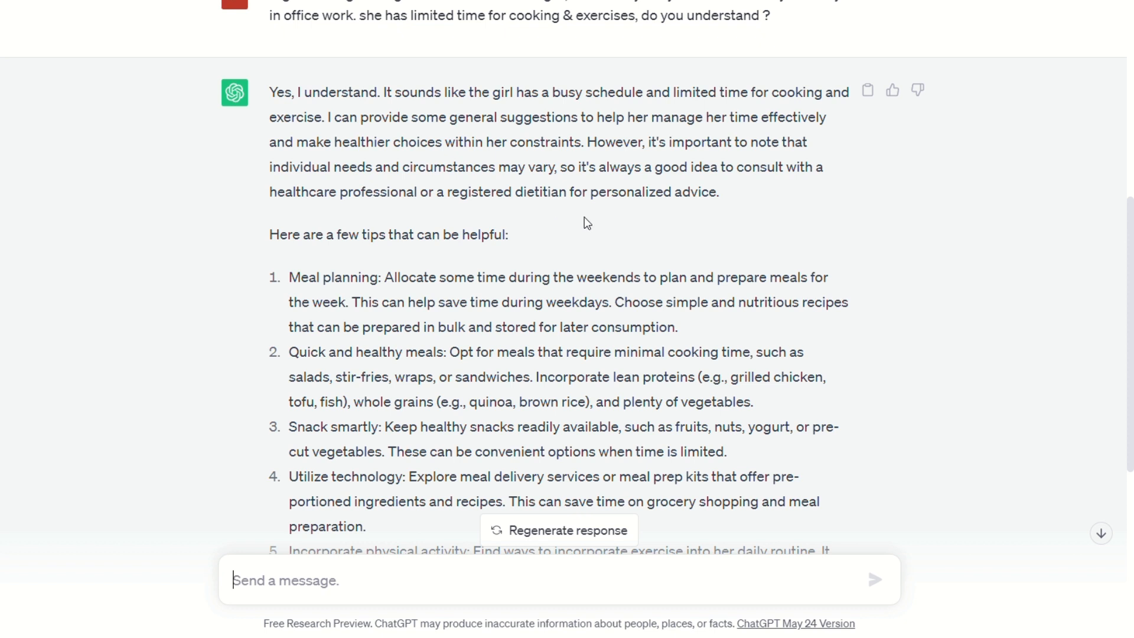
scroll(588, 224, "down", 5)
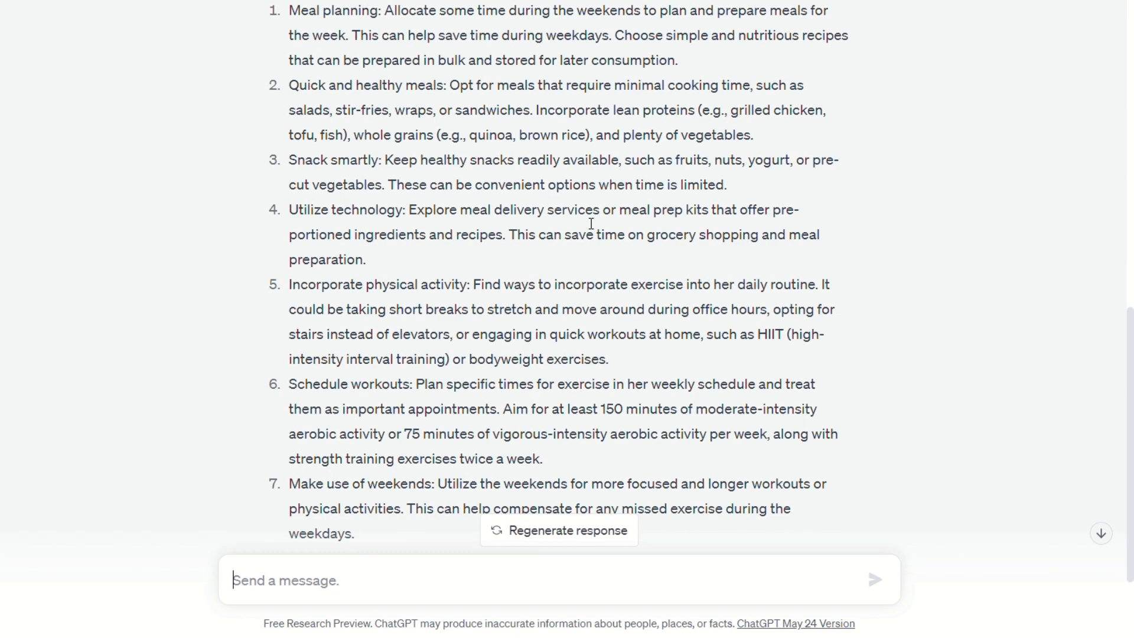
scroll(594, 223, "down", 3)
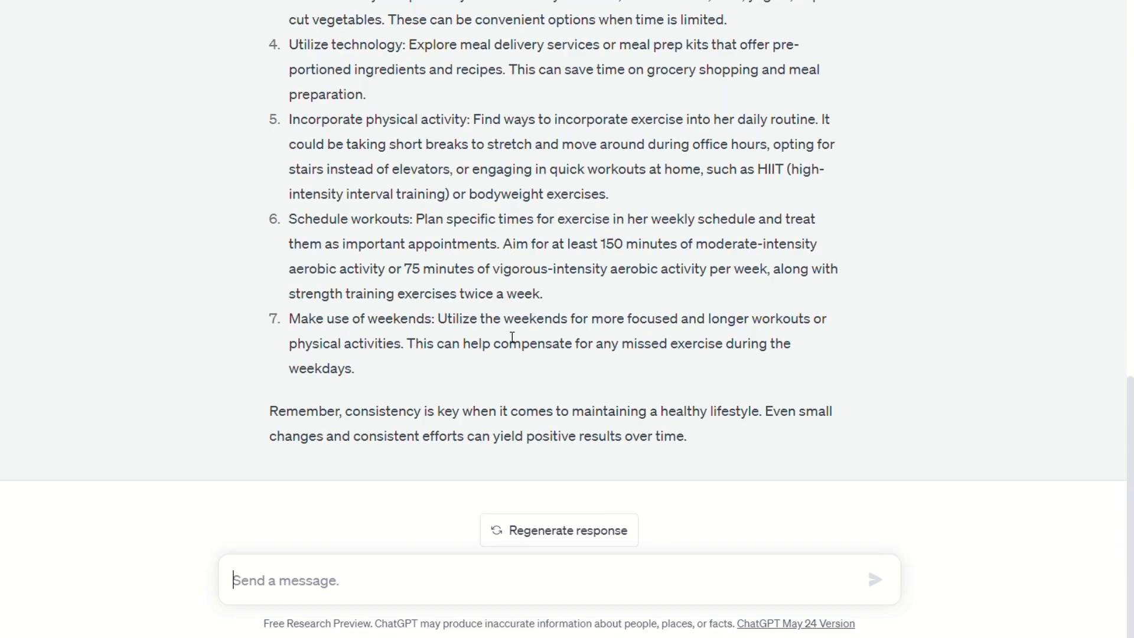
left_click(429, 592)
type("ok")
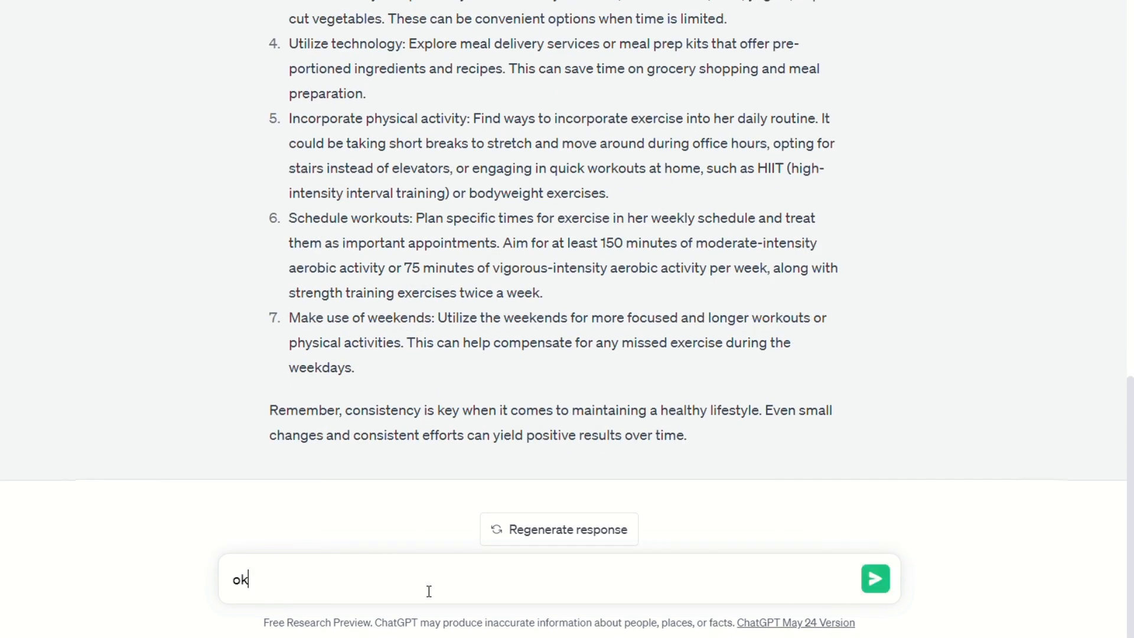
type(", now can you make a table chart from monday to saturday")
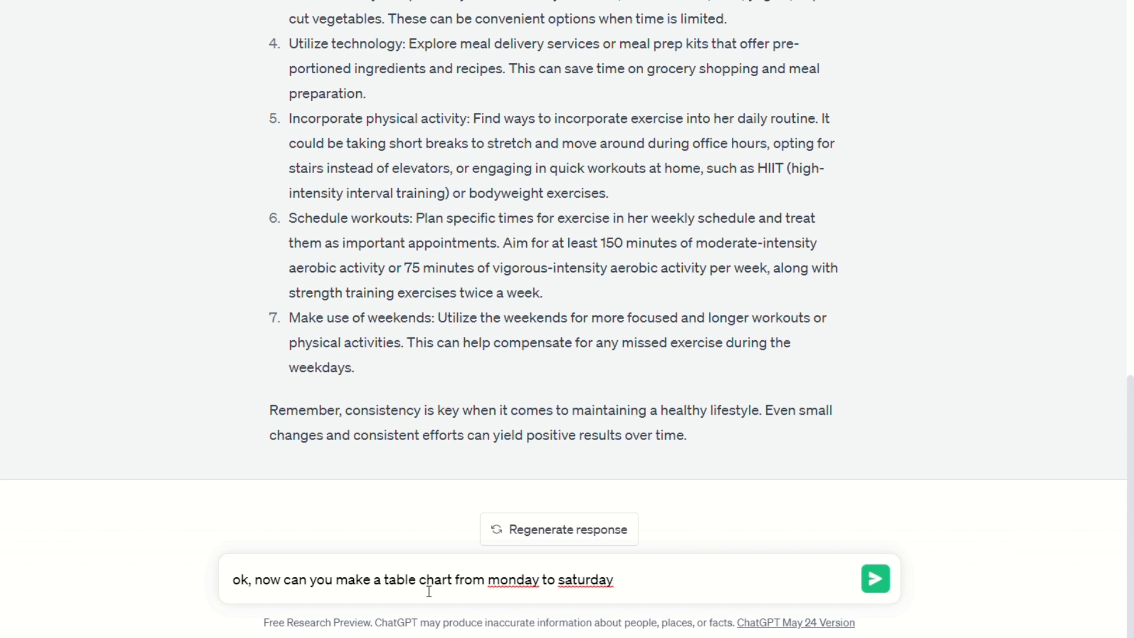
type(" with diet chart & exercise chart /")
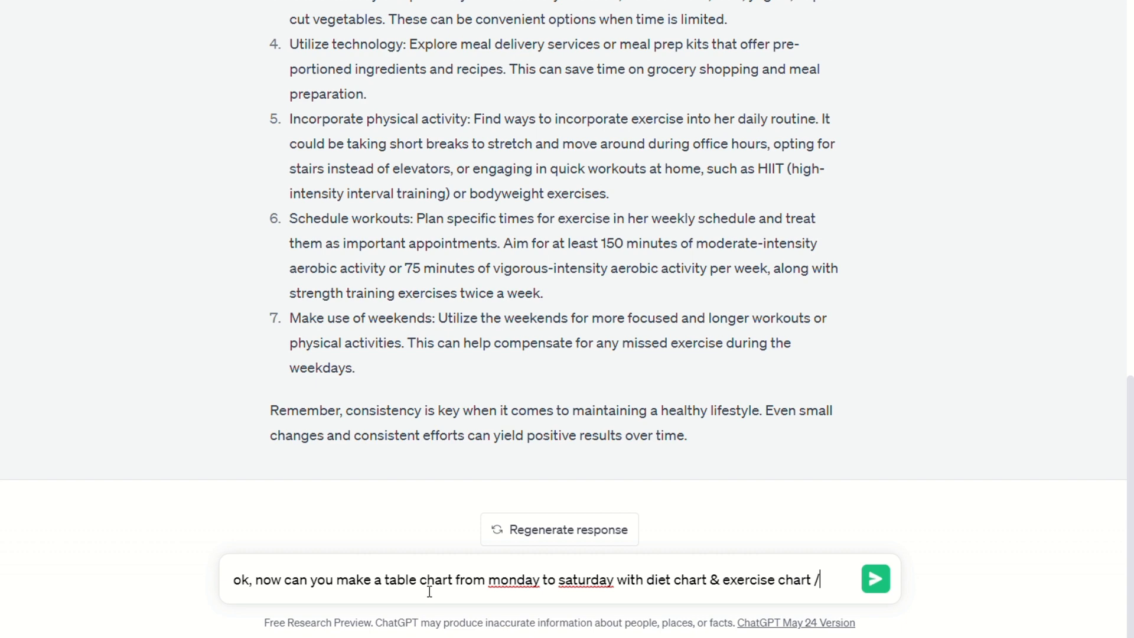
key("Return")
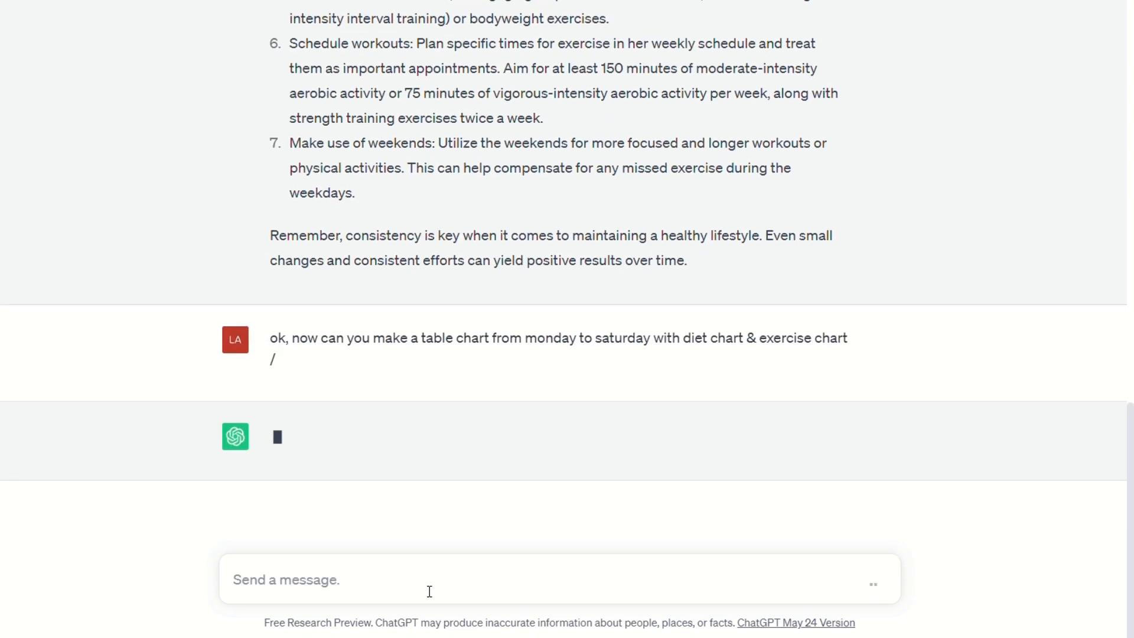